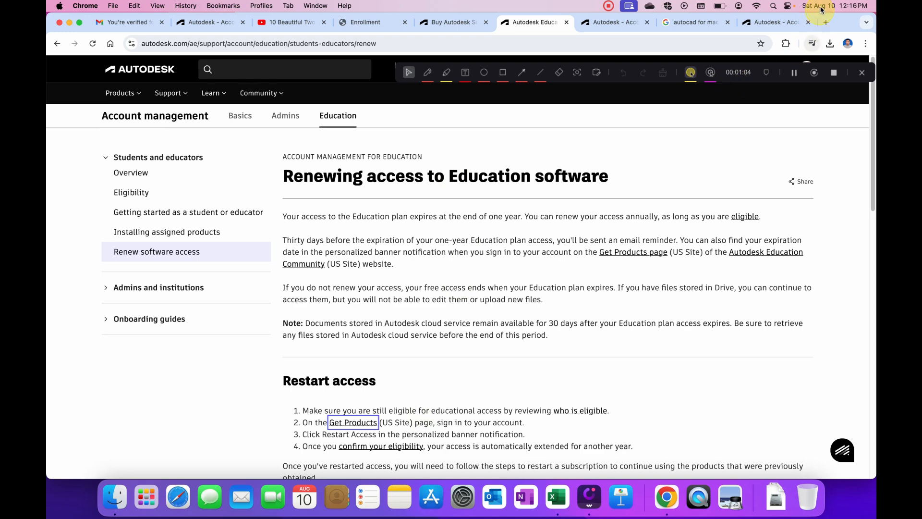
Step: Search for "autocad for mac student version" in a new browser tab and open the Autodesk Education & Student Access page
left_click(826, 22)
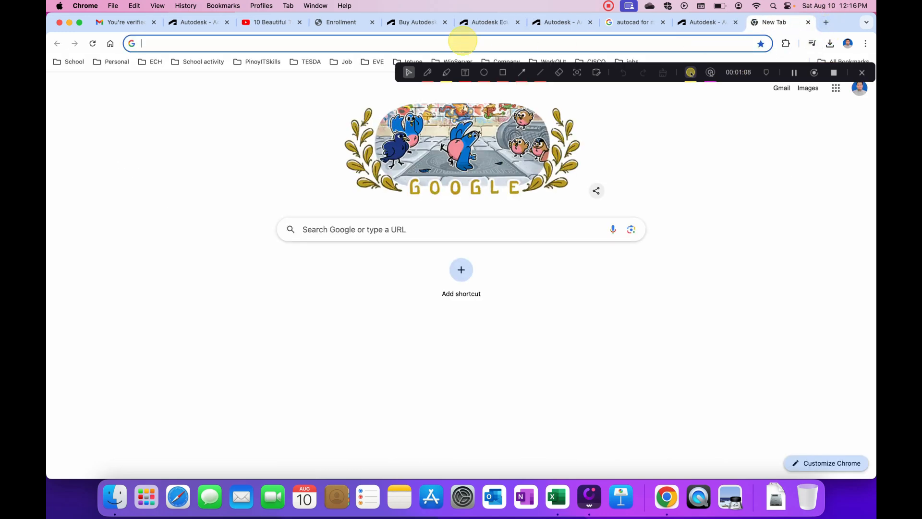
type("au")
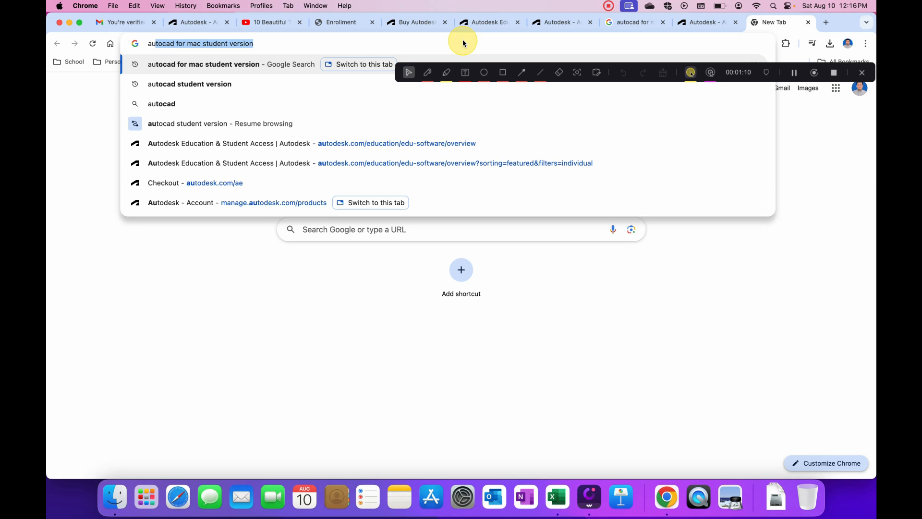
key("Right")
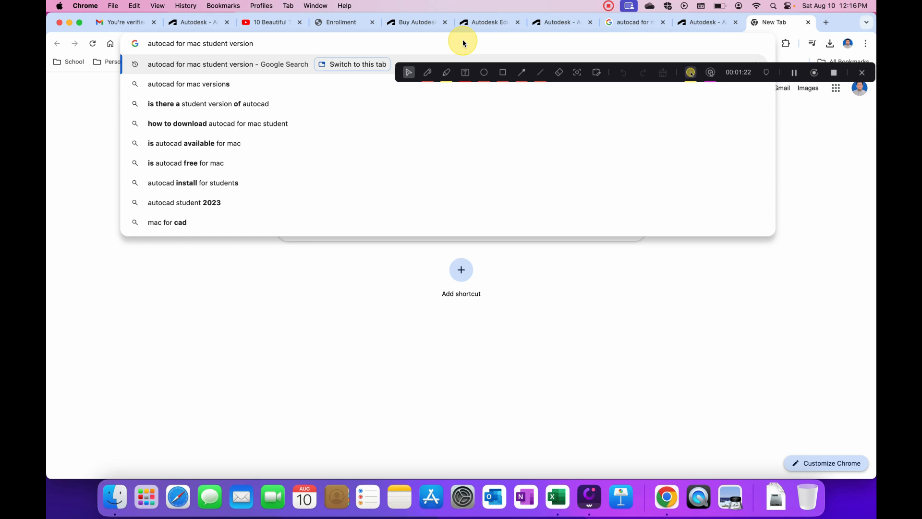
key("Return")
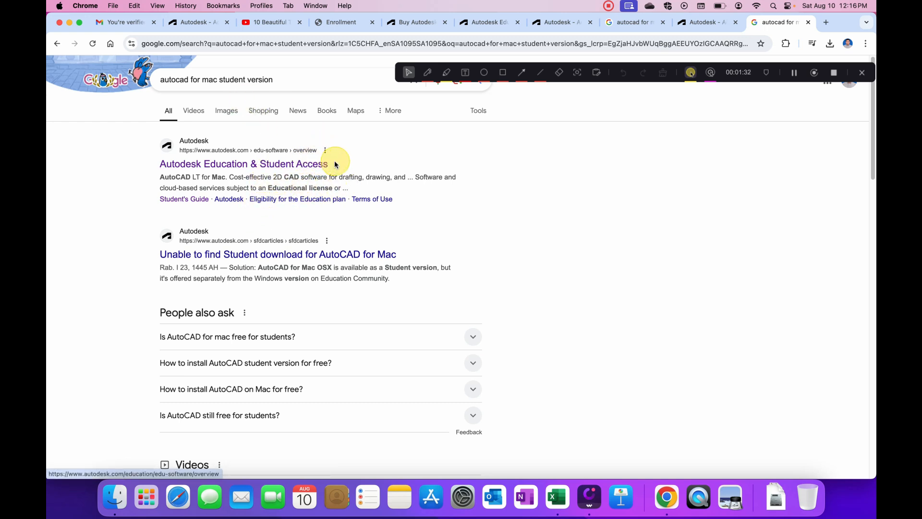
left_click(287, 165)
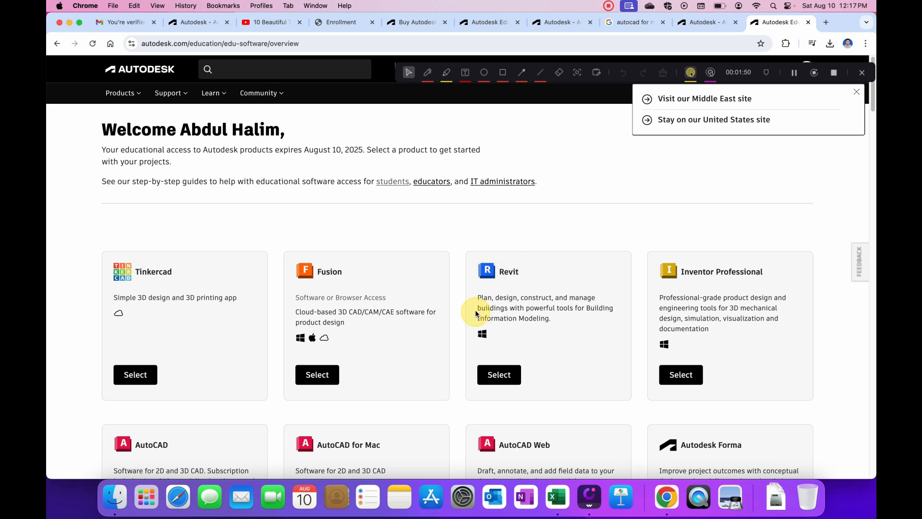
scroll(475, 314, "down", 1)
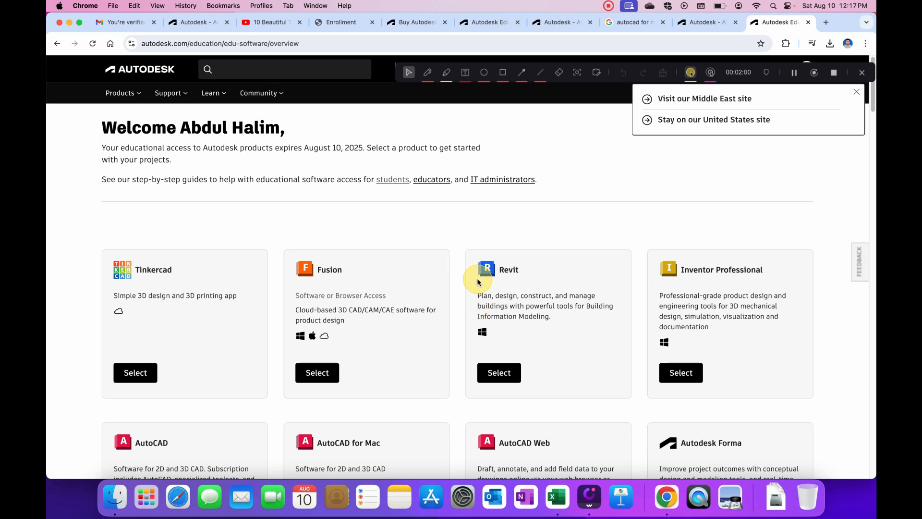
scroll(479, 282, "down", 1)
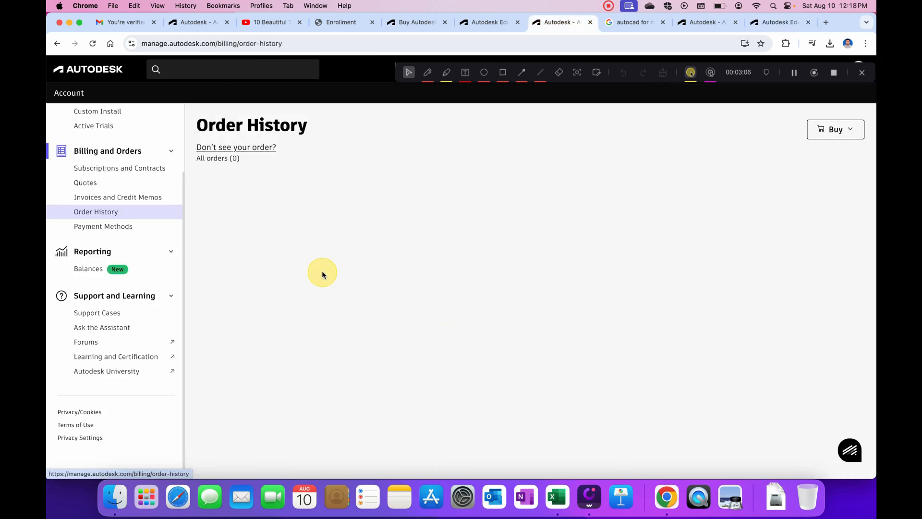
Step: Review the Autodesk account's Subscriptions and Contracts list and the Autodesk Education access email in Gmail
left_click(128, 169)
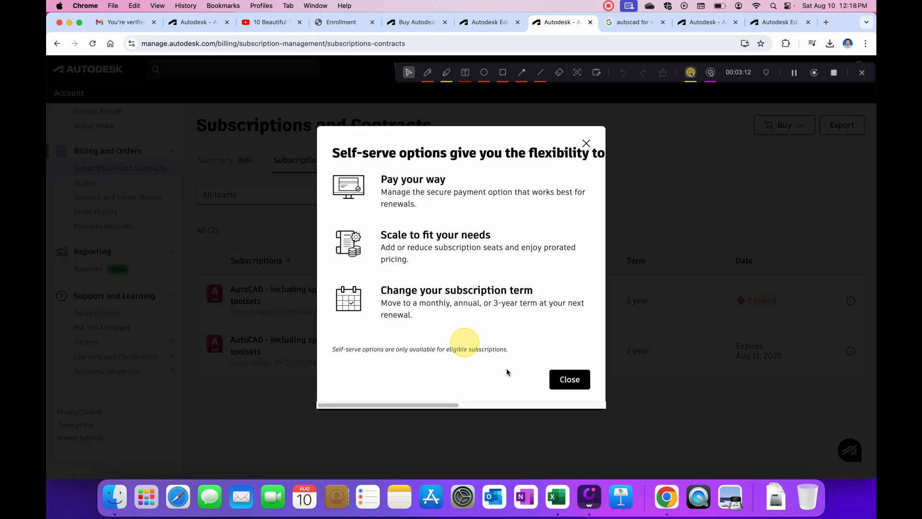
left_click(586, 143)
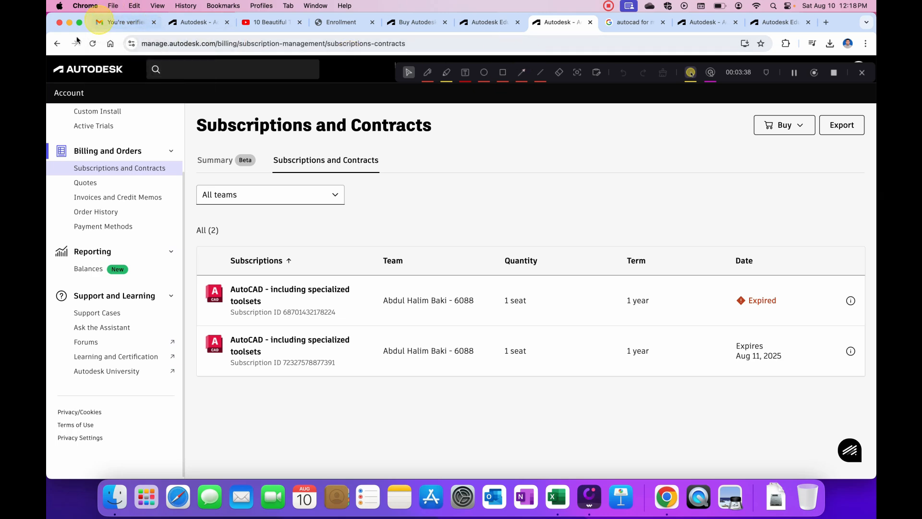
left_click(126, 23)
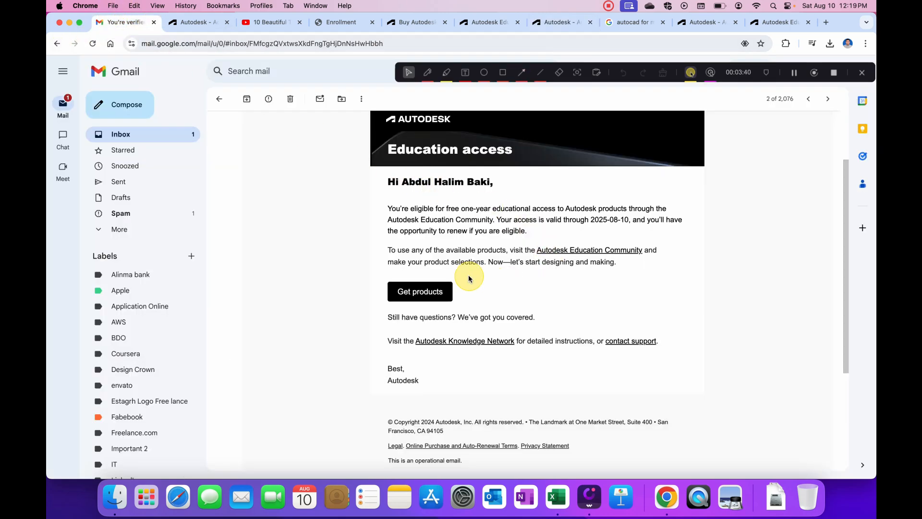
scroll(521, 281, "up", 1)
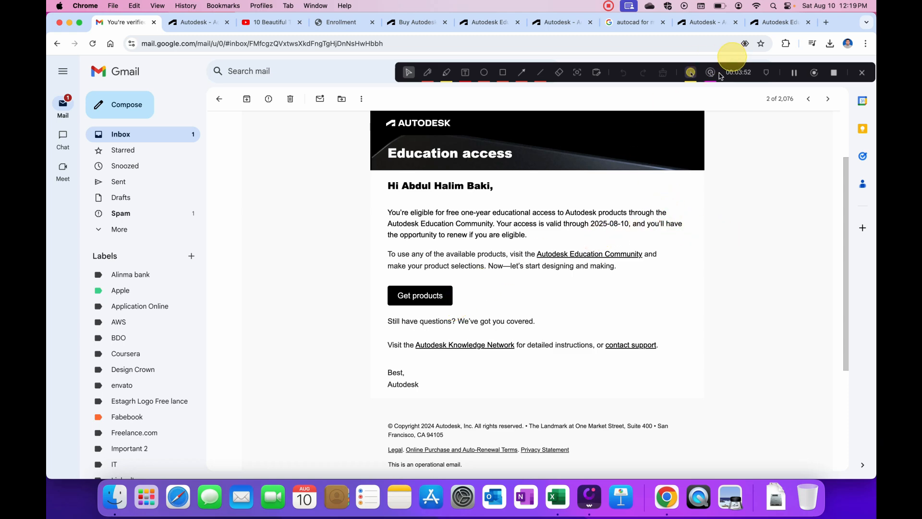
left_click(483, 22)
left_click(589, 20)
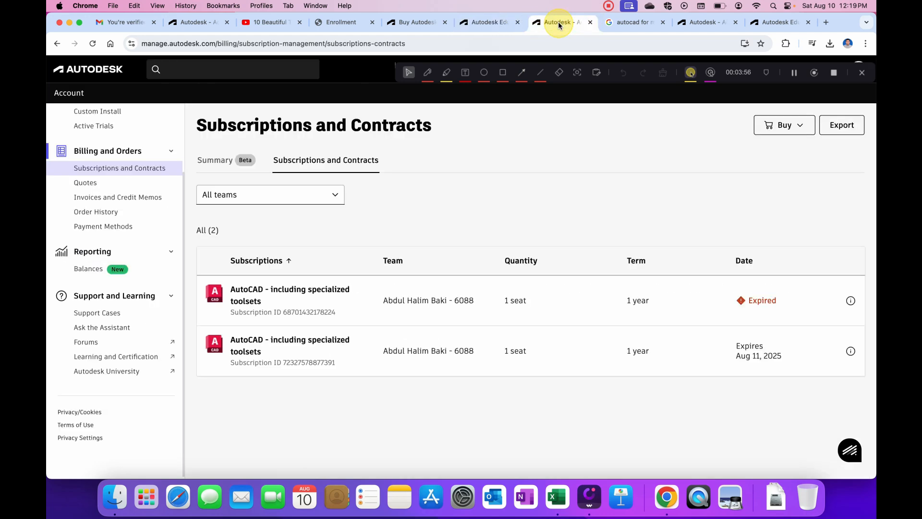
Step: Find AutoCAD for Mac among the account's All Products and Services and view its available release years
left_click(703, 22)
scroll(475, 246, "down", 3)
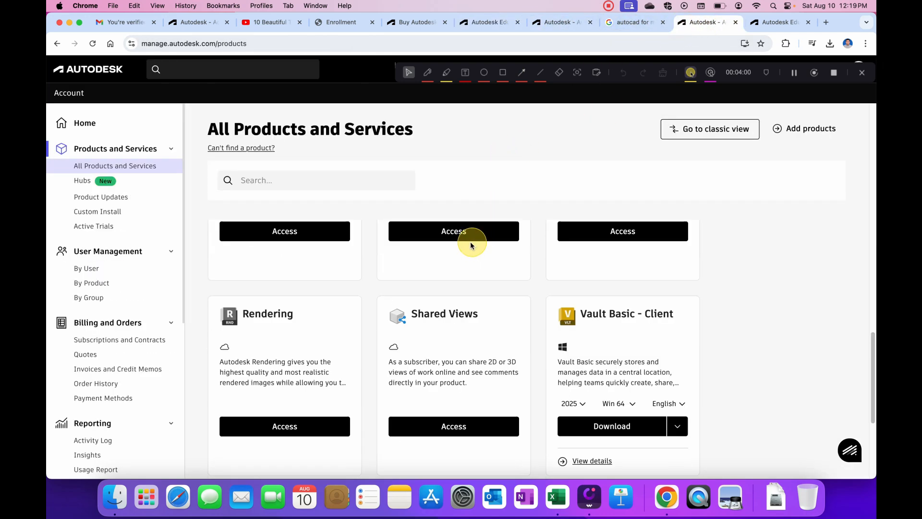
scroll(475, 246, "up", 10)
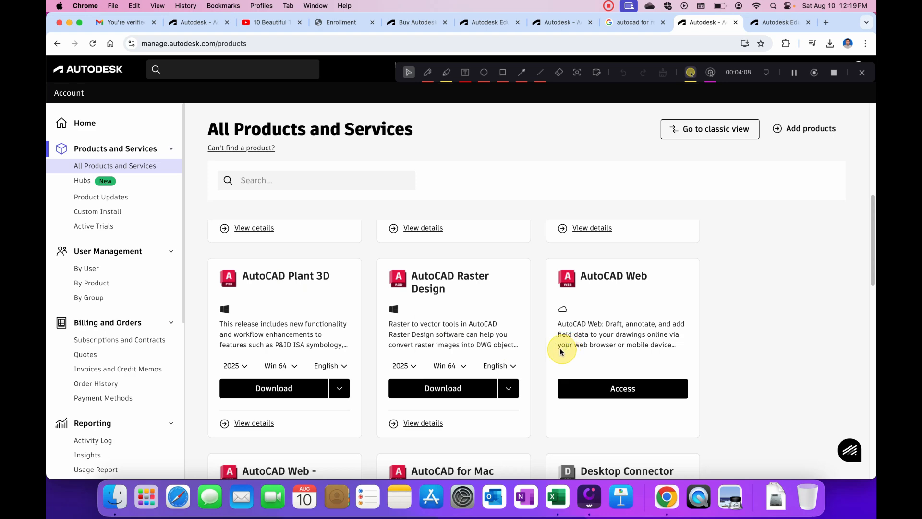
scroll(559, 353, "up", 1)
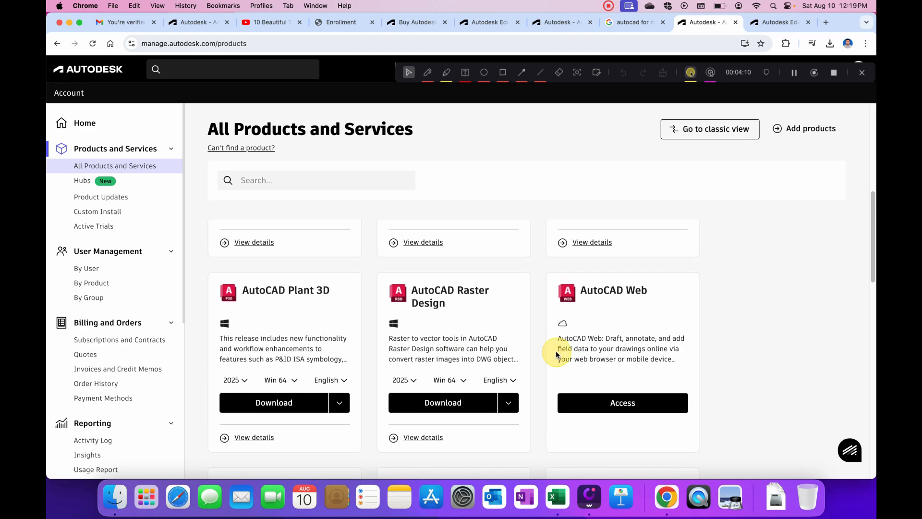
scroll(557, 354, "down", 5)
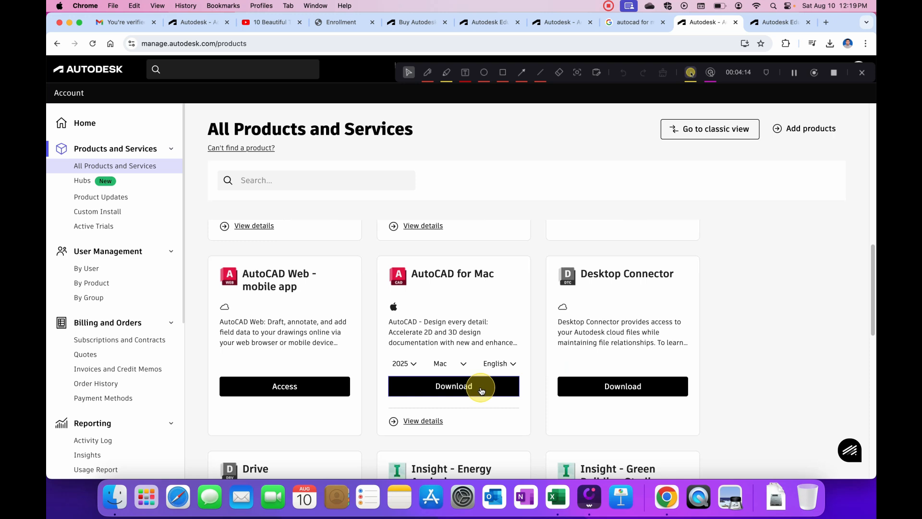
left_click(417, 367)
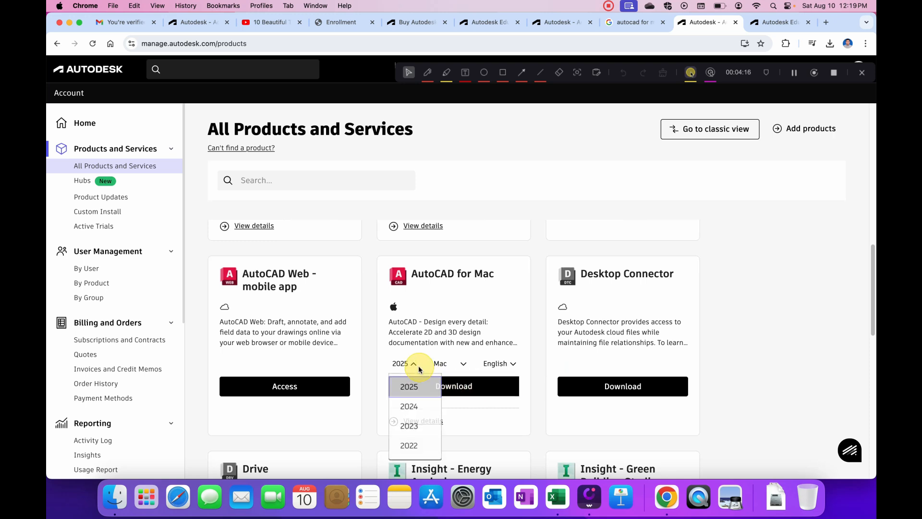
left_click(843, 276)
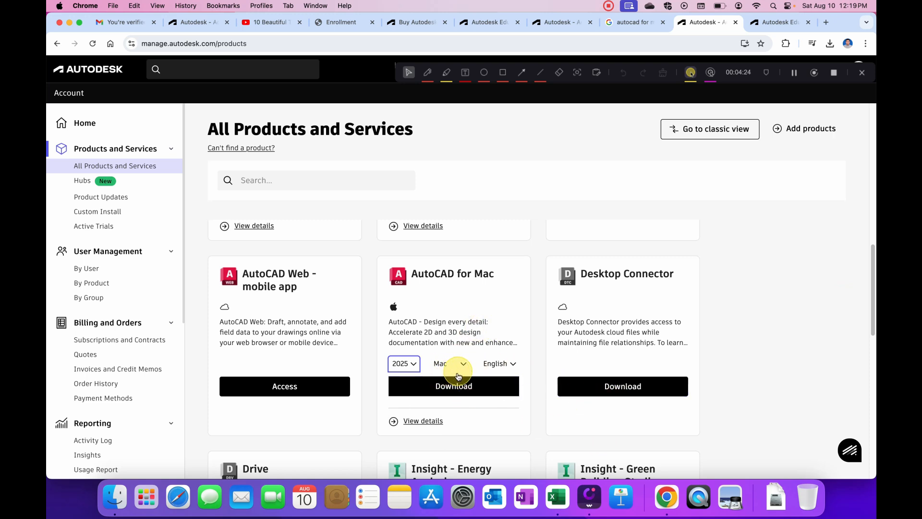
scroll(391, 307, "up", 5)
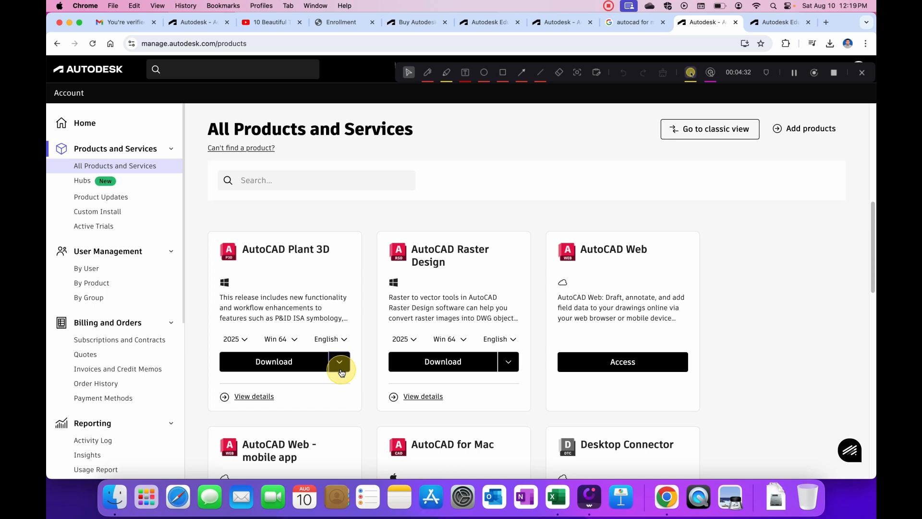
Step: Open the downloaded Autodesk_AutoCAD_2025_macOS.dmg from the browser's recent download history
left_click(832, 44)
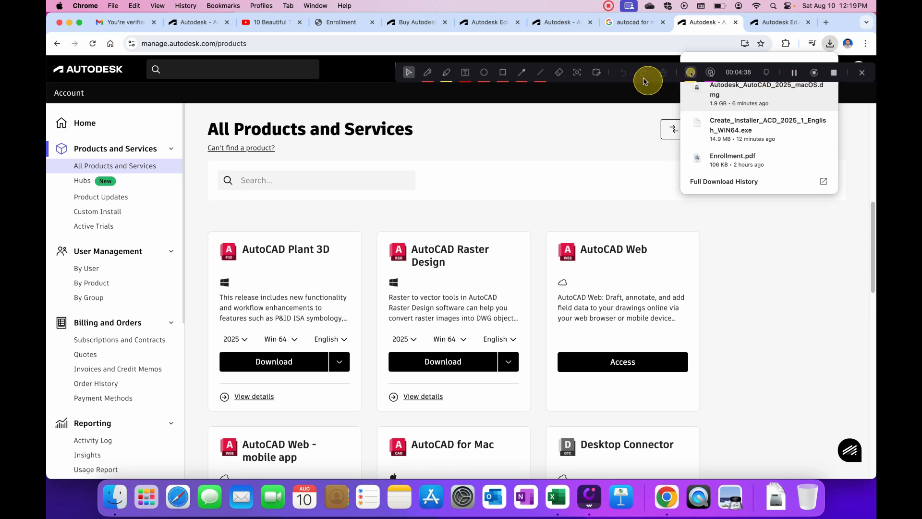
left_click(690, 72)
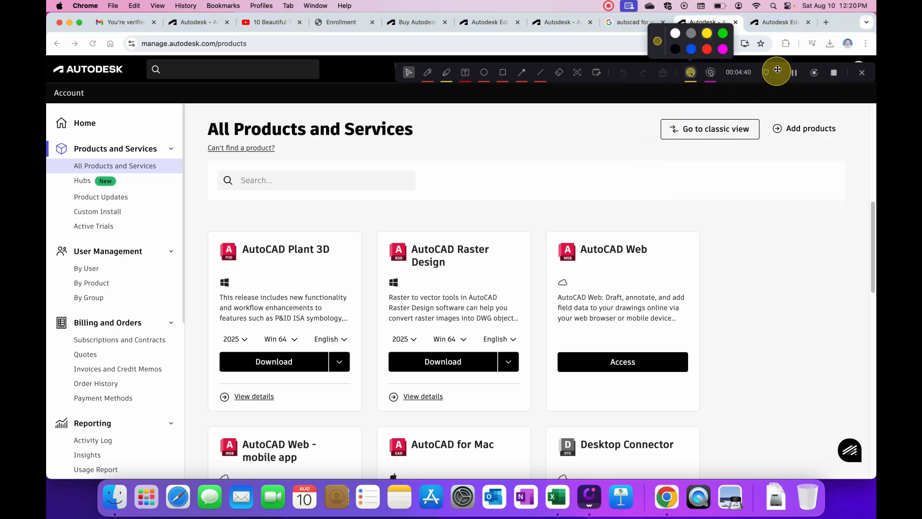
left_click_drag(778, 65, 778, 134)
left_click(831, 43)
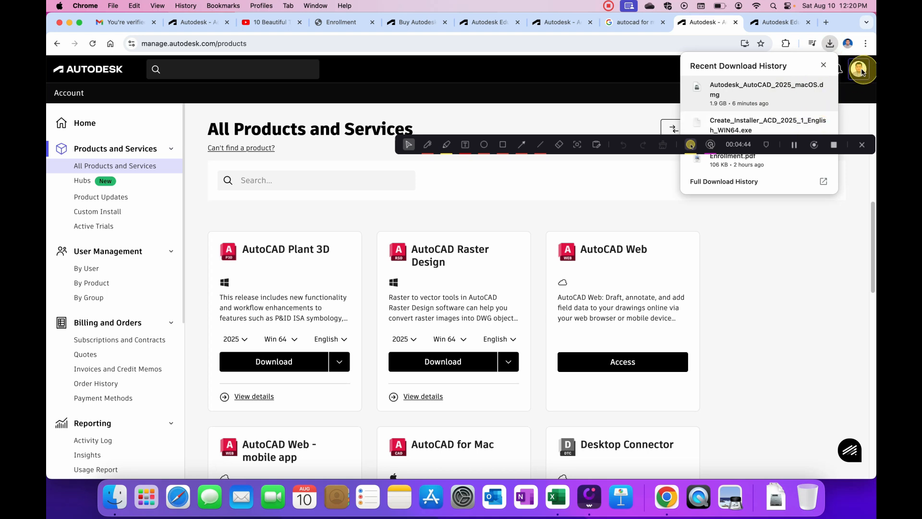
left_click(812, 96)
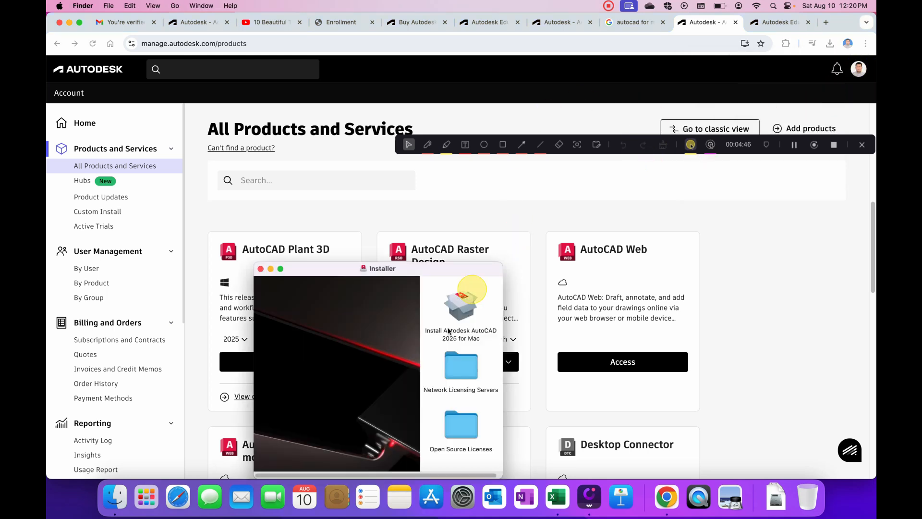
Step: Reposition and enlarge the Installer window, and launch Install Autodesk AutoCAD 2025 for Mac
left_click_drag(404, 269, 601, 168)
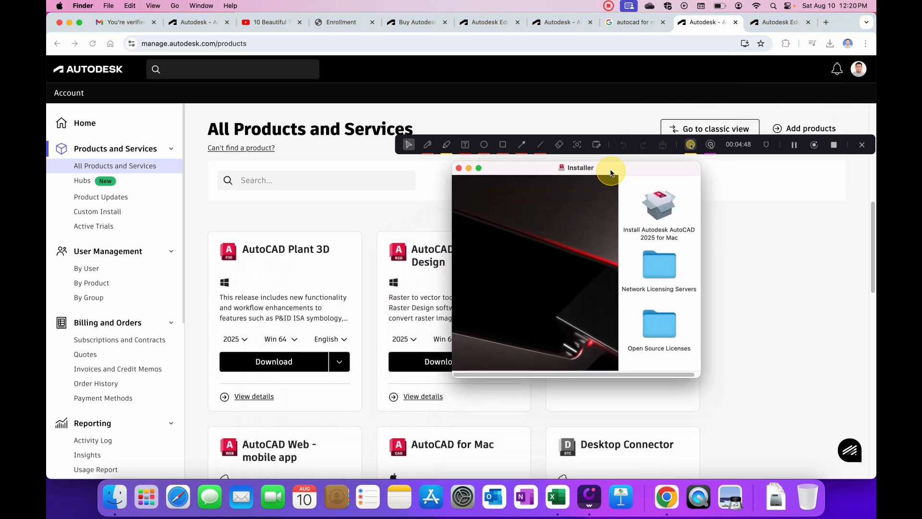
left_click_drag(699, 376, 806, 426)
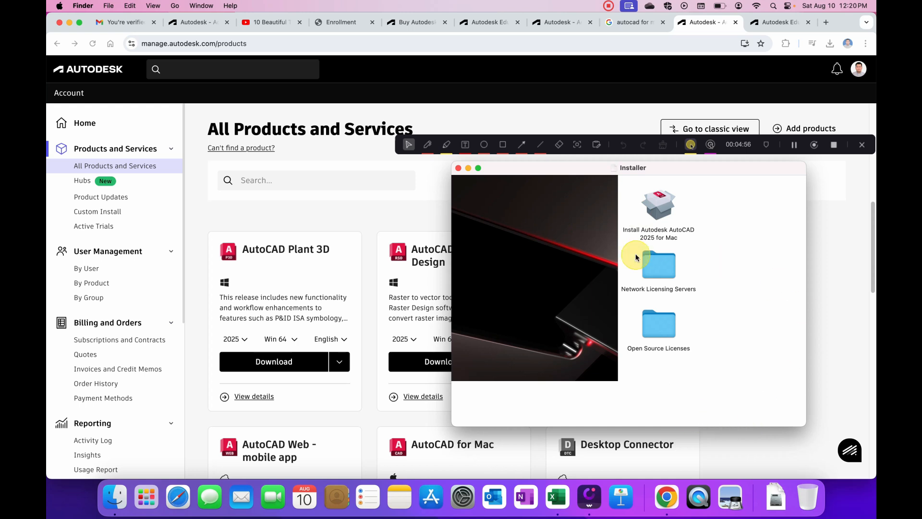
left_click(654, 207)
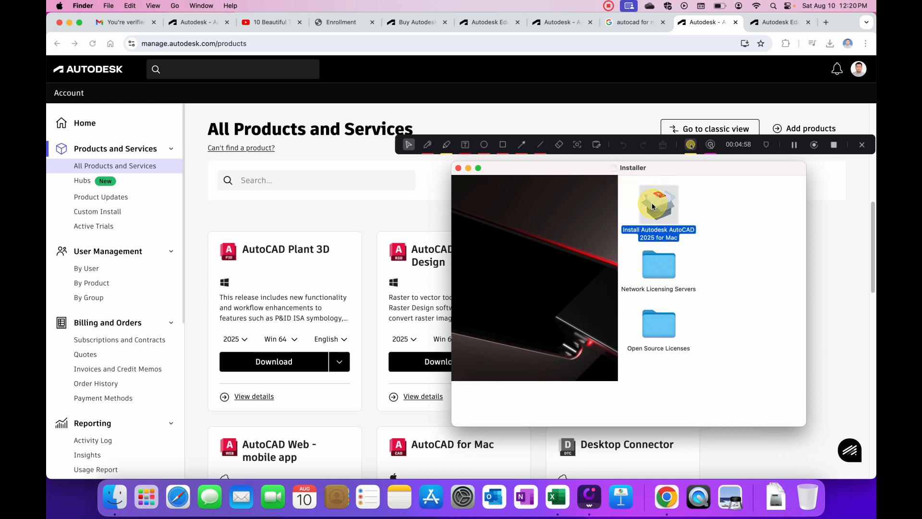
double_click(654, 206)
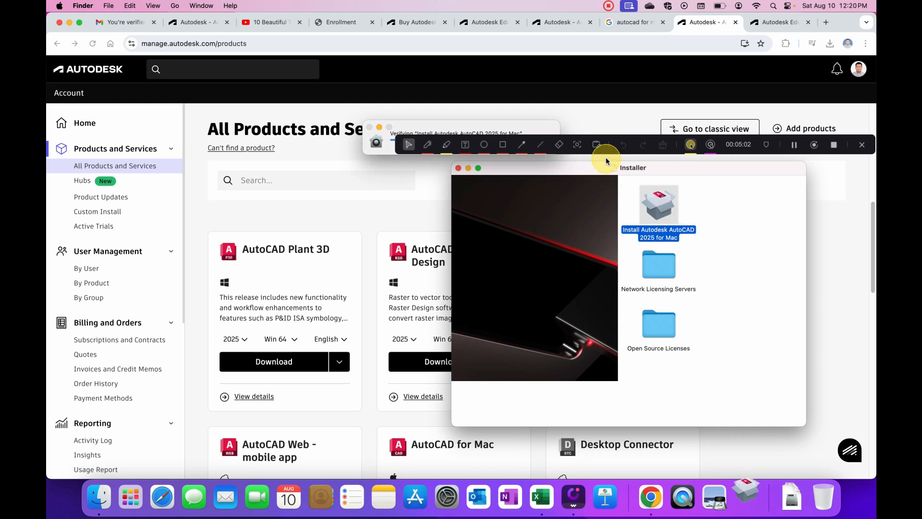
Step: Approve opening the AutoCAD 2025 installer app and allow it to access files in the Downloads folder
left_click(690, 144)
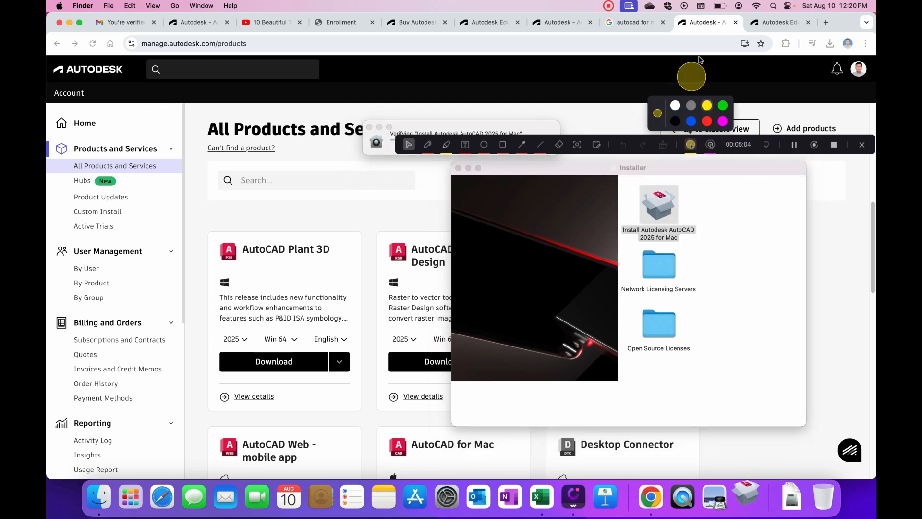
left_click_drag(845, 144, 839, 68)
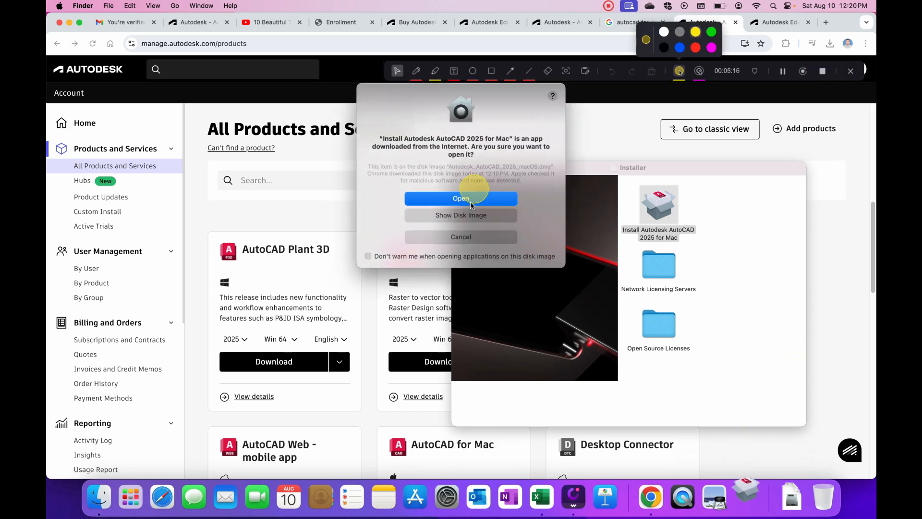
left_click(468, 201)
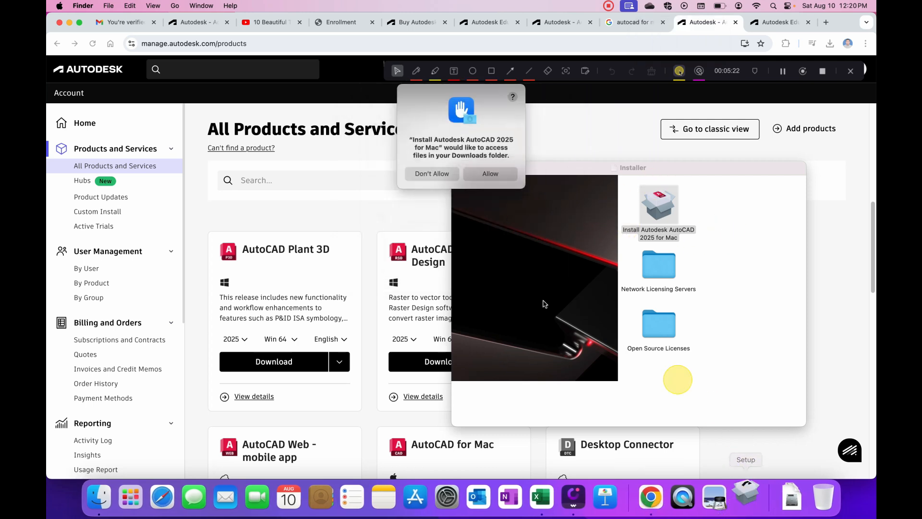
left_click(500, 178)
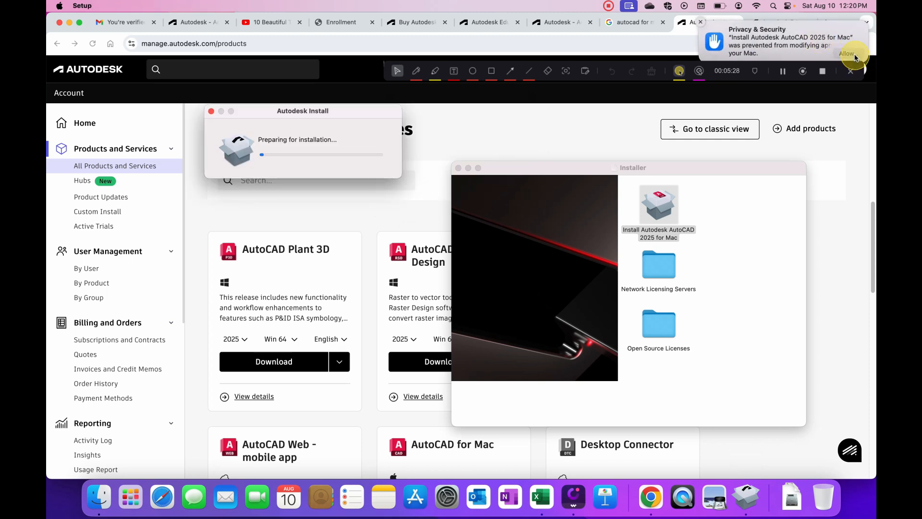
Step: Switch to System Settings and enable App Management permission for Install Autodesk AutoCAD 2025 for Mac
left_click(849, 53)
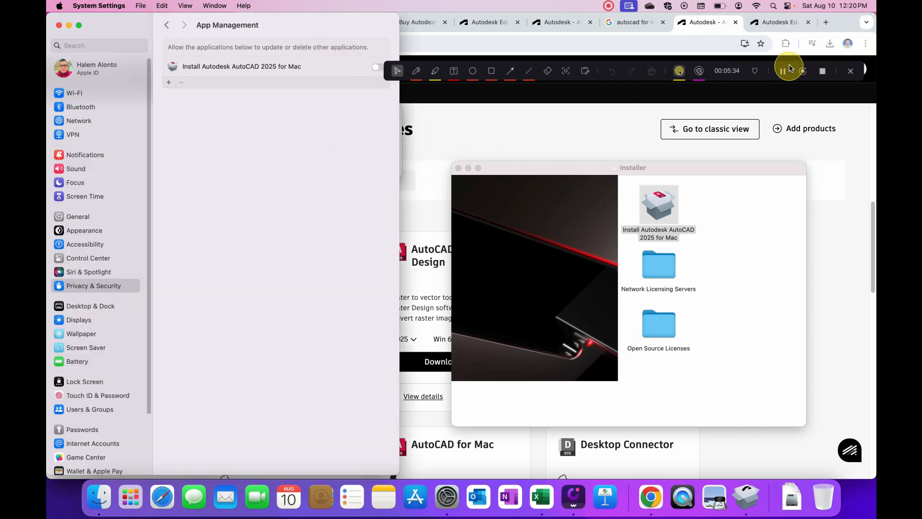
left_click(679, 60)
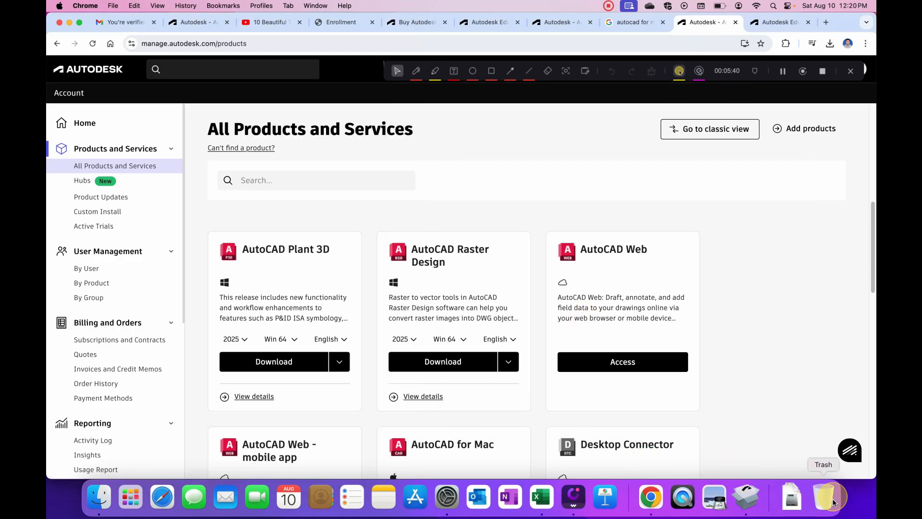
left_click(447, 497)
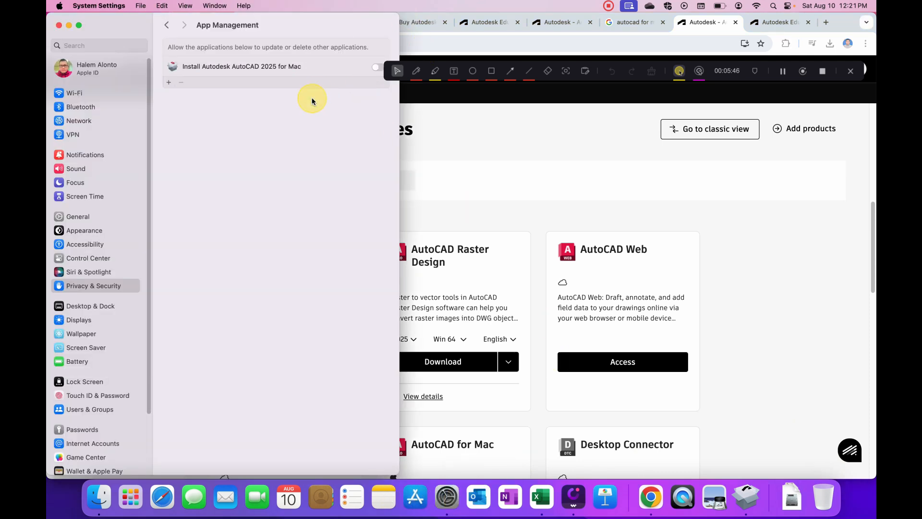
left_click(379, 68)
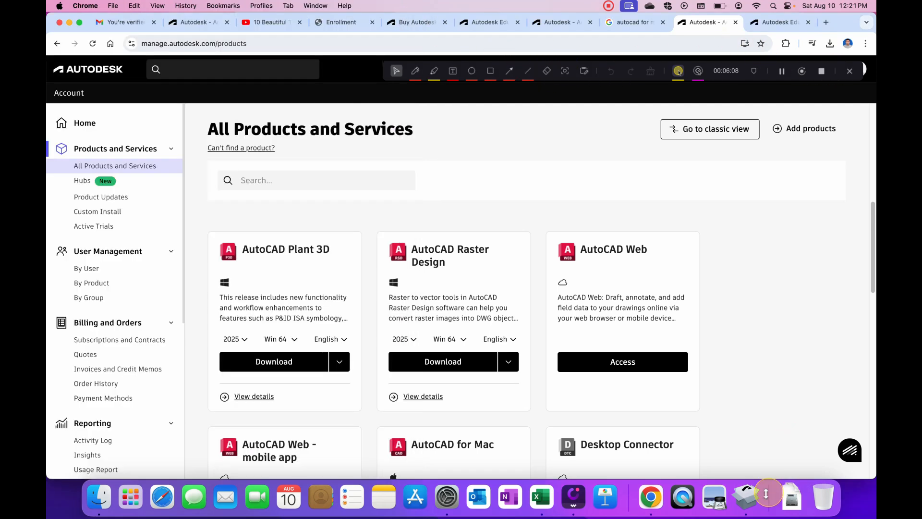
Step: Bring the Autodesk Install progress window forward, minimize Chrome, System Settings and the Downloads window, and reposition the Installer window
left_click(747, 494)
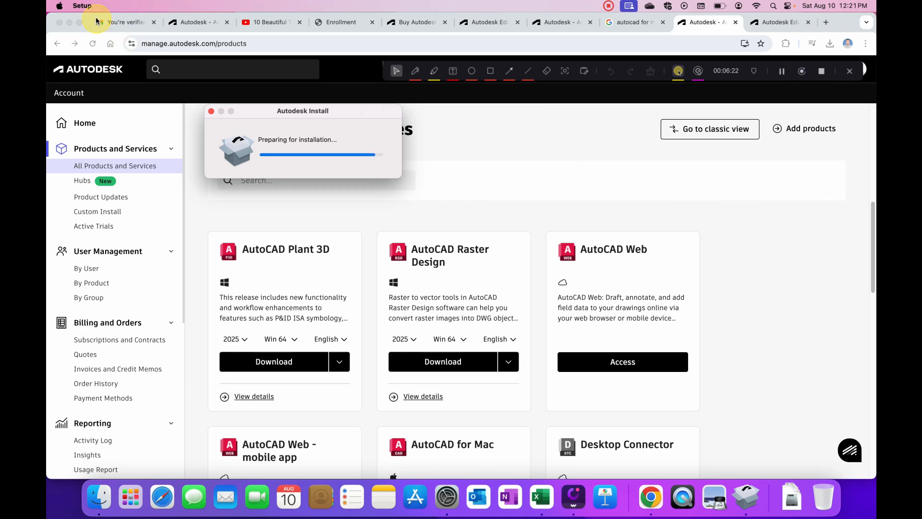
left_click(70, 23)
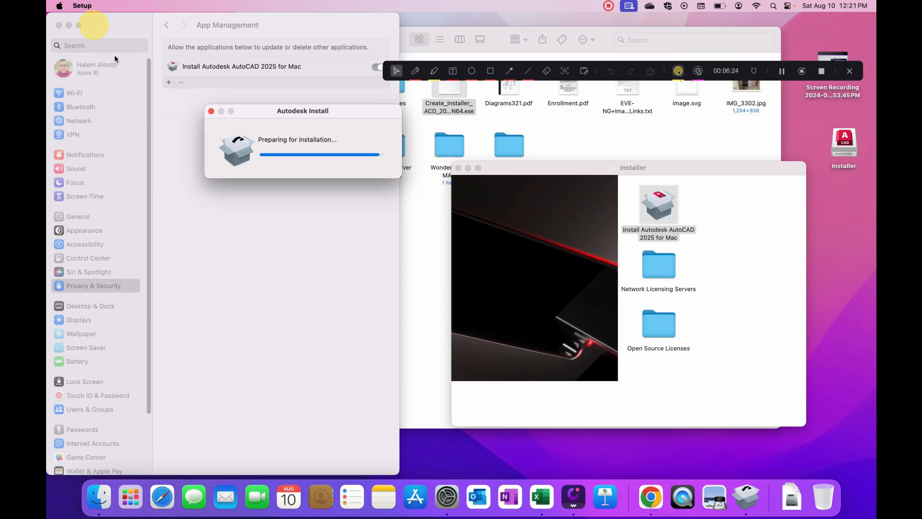
left_click(69, 32)
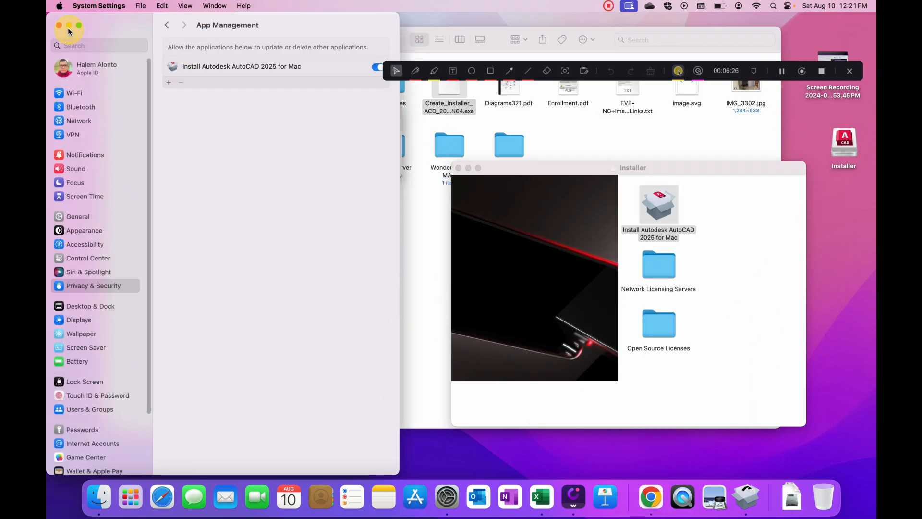
left_click(69, 26)
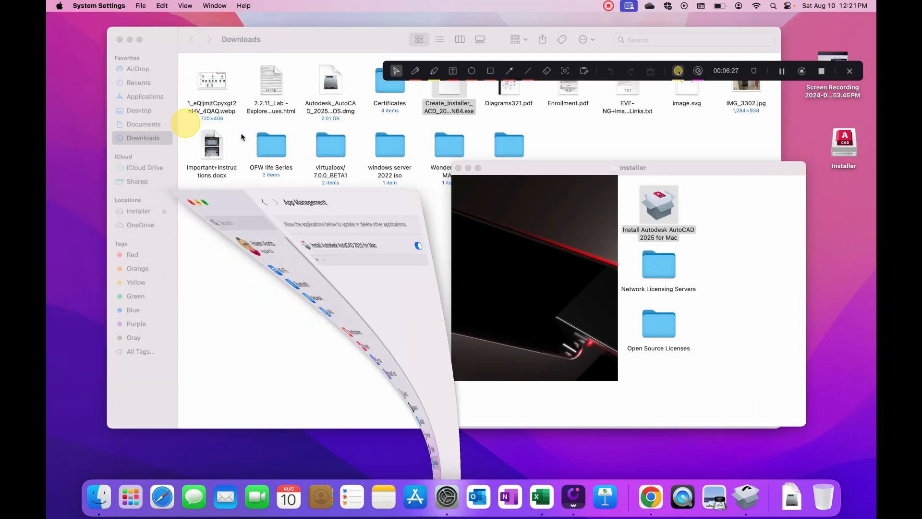
left_click(130, 40)
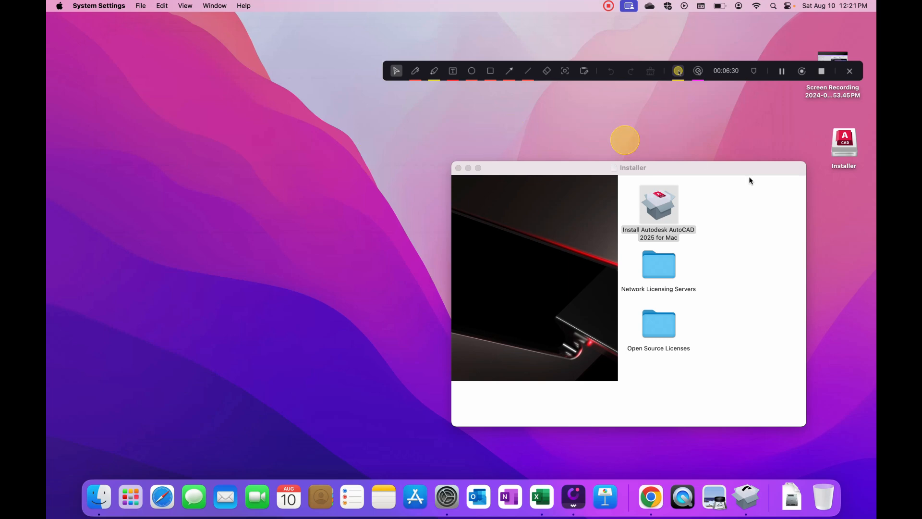
left_click_drag(700, 172, 569, 138)
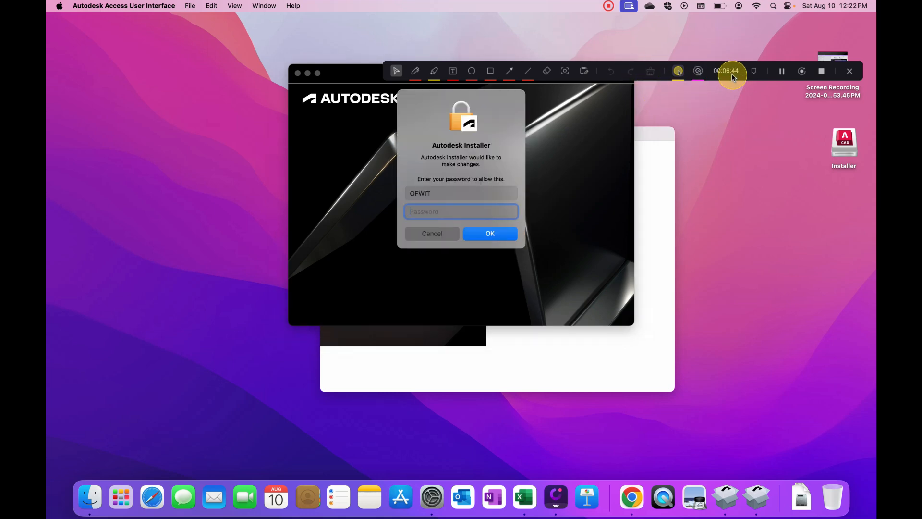
Step: Enter the account password to authorize the Autodesk Installer to make changes
left_click_drag(758, 63, 768, 16)
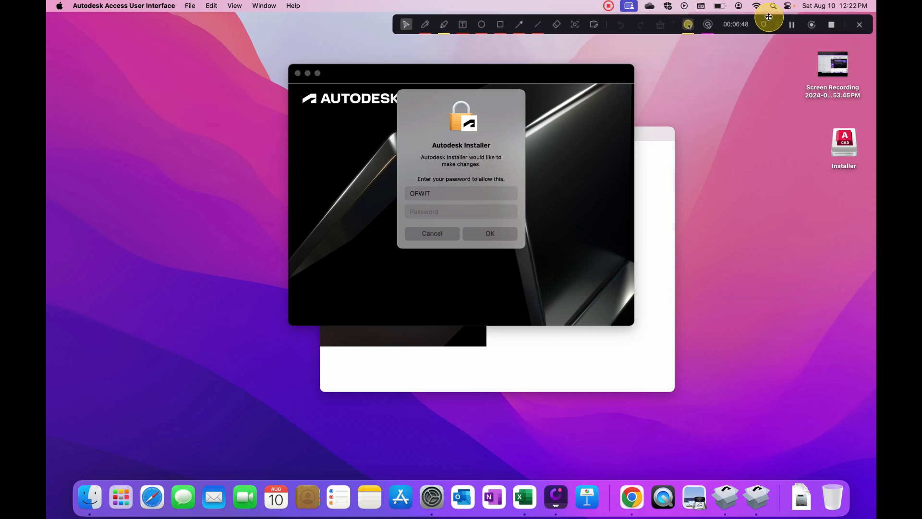
left_click(450, 211)
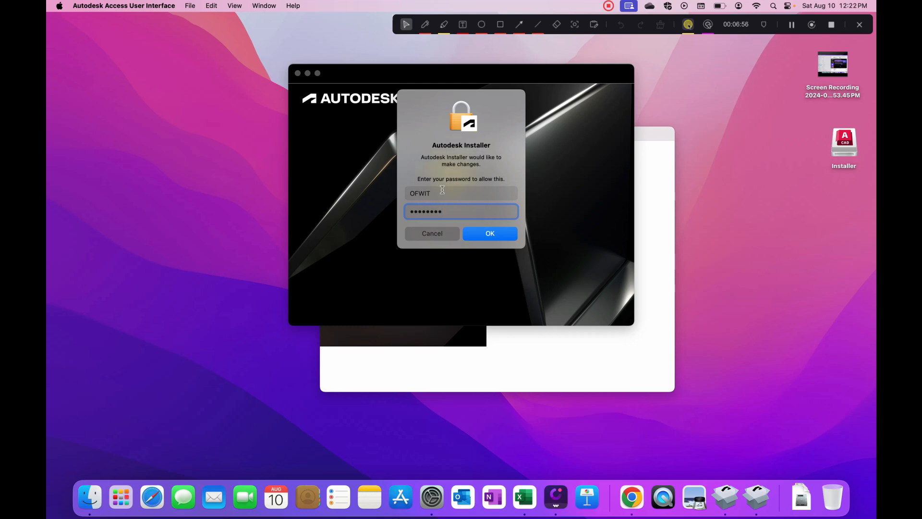
left_click(479, 234)
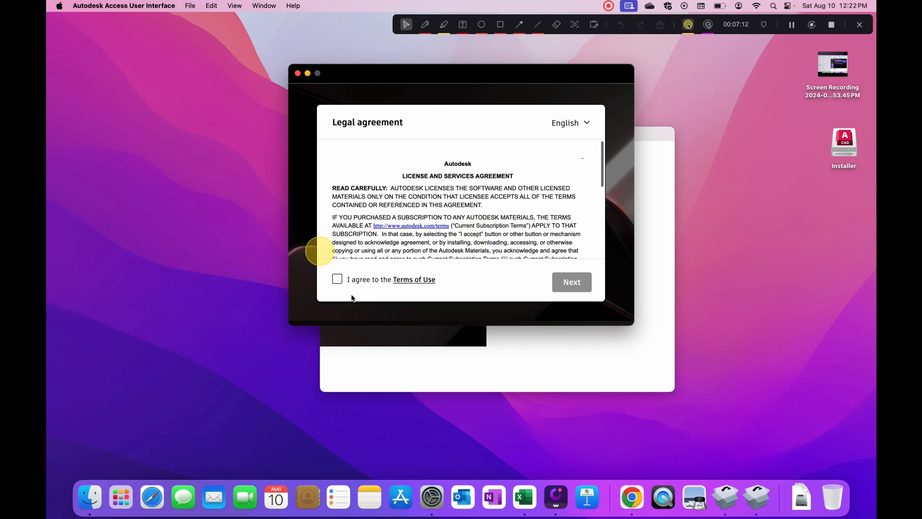
Step: Agree to the Autodesk Terms of Use and install AutoCAD for Mac 2025 on Macintosh HD - Data
left_click(336, 280)
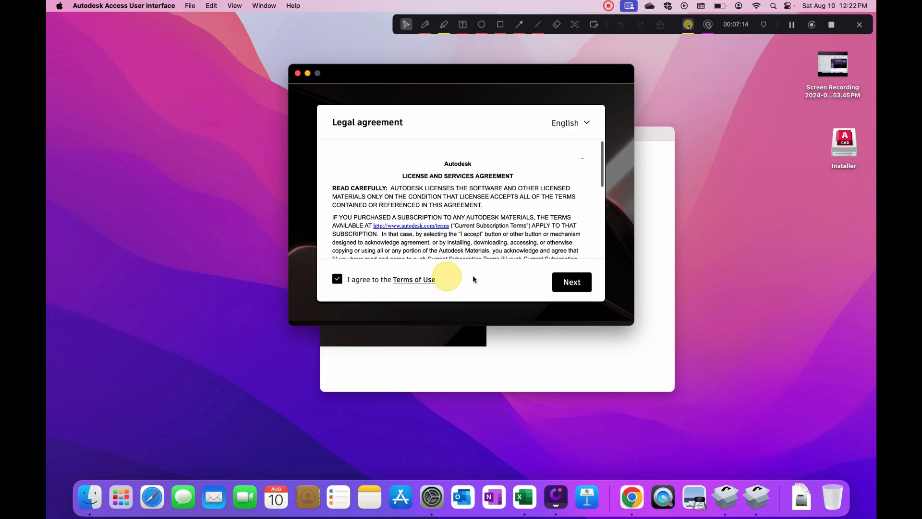
left_click(568, 282)
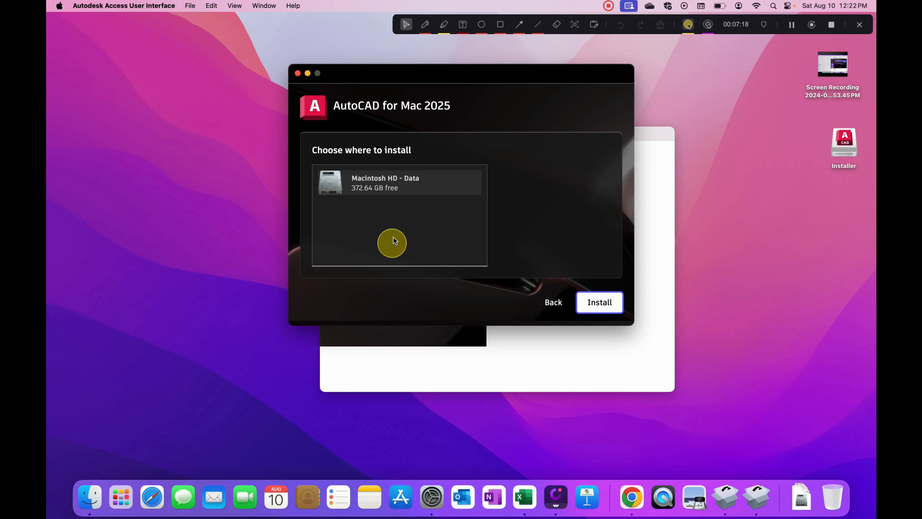
left_click(395, 192)
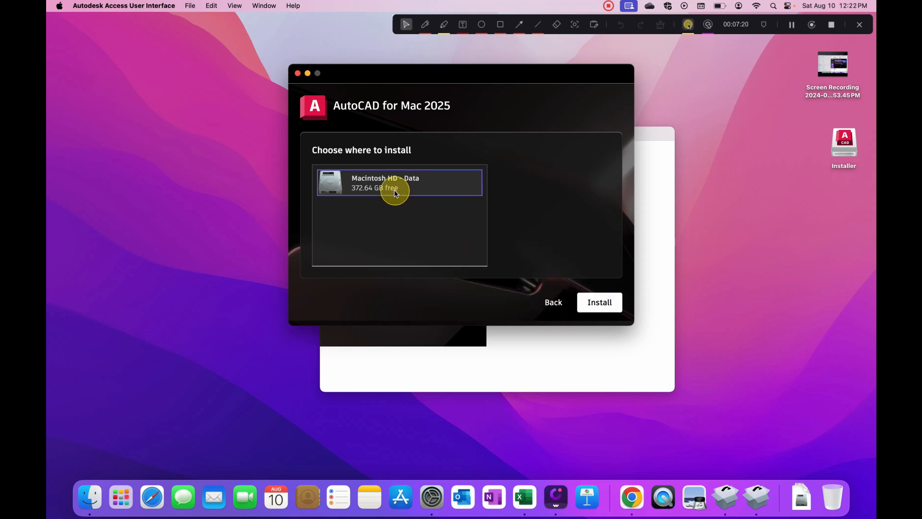
left_click(590, 306)
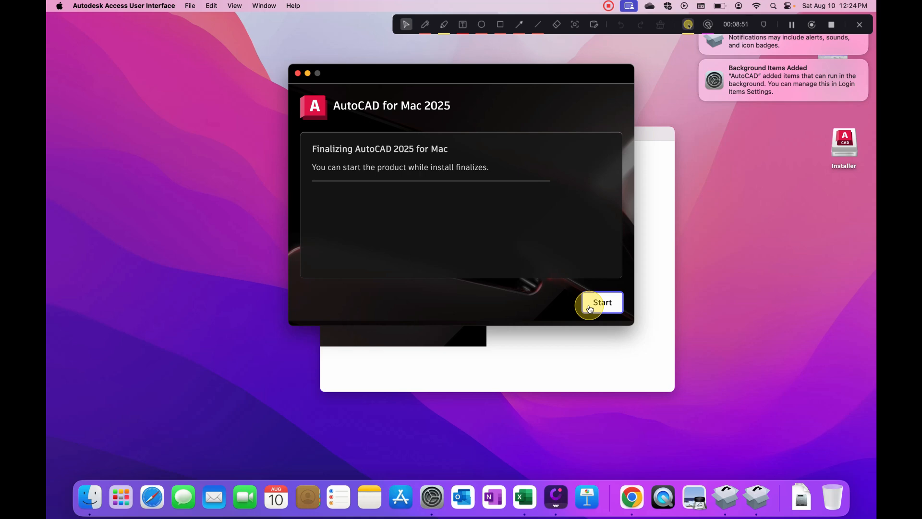
Step: Start AutoCAD 2025, allow it to access the Documents folder, and close the Installer window
left_click(606, 307)
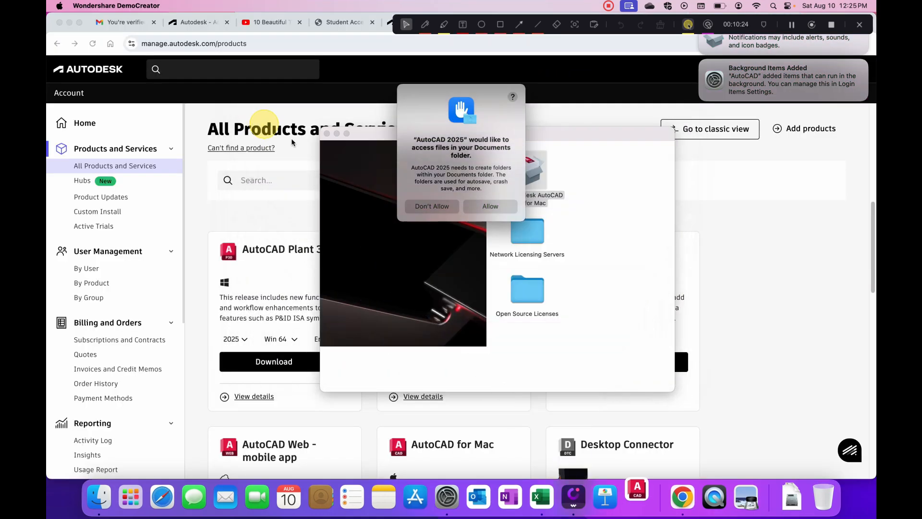
left_click(490, 207)
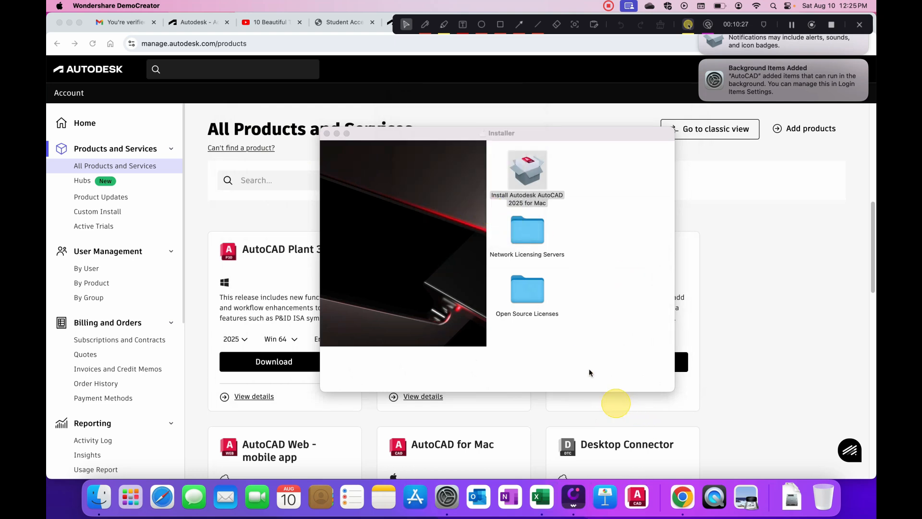
left_click(327, 133)
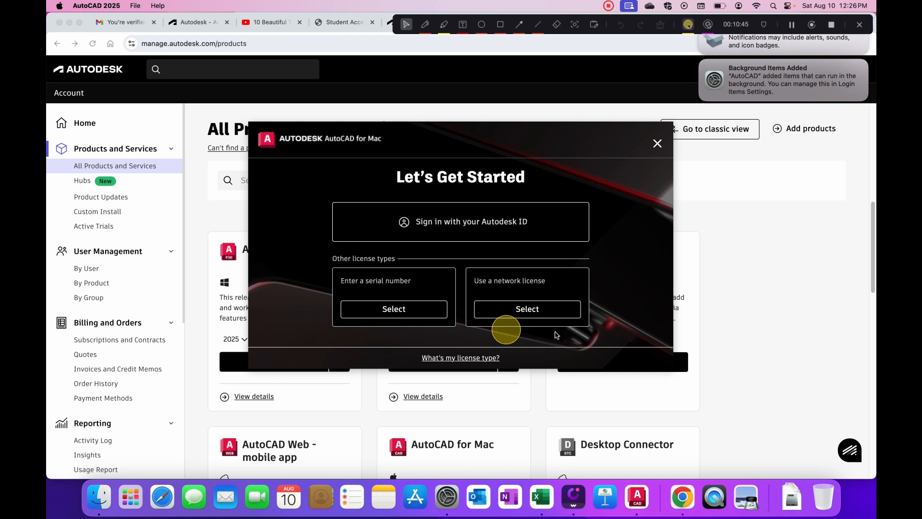
Step: Begin signing in with the Autodesk ID, and minimize the Safari, Chrome and Downloads windows to uncover the sign-in dialog
left_click(492, 235)
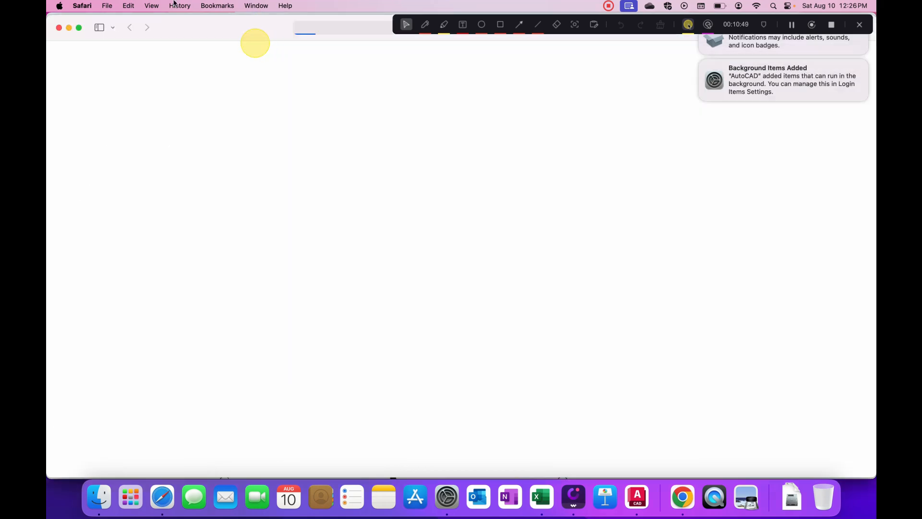
left_click(70, 27)
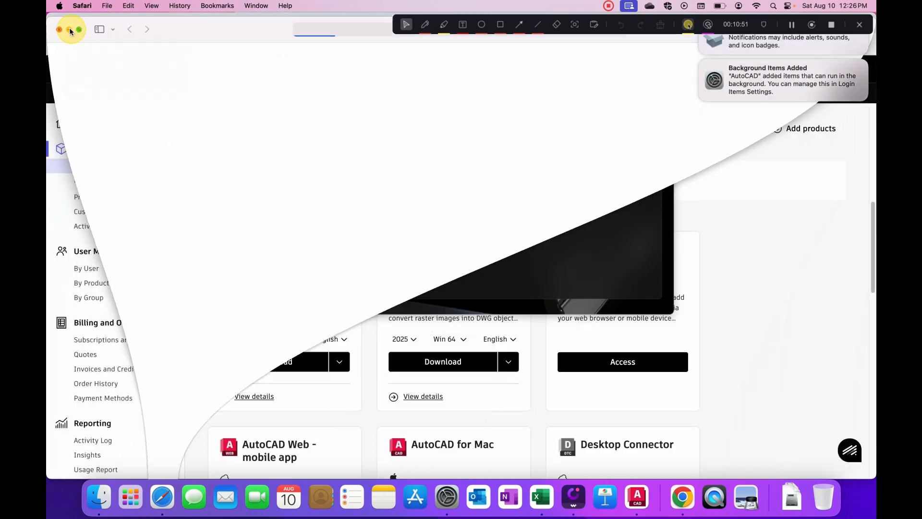
left_click(69, 22)
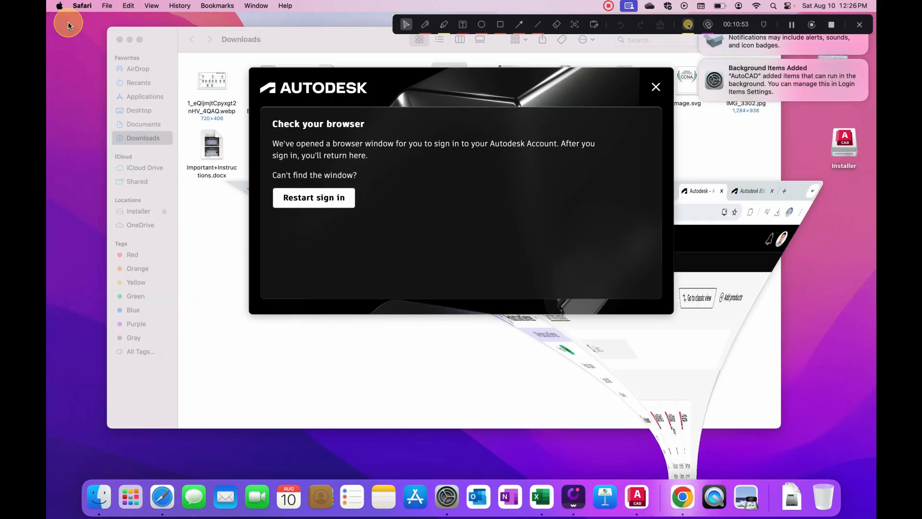
left_click(129, 41)
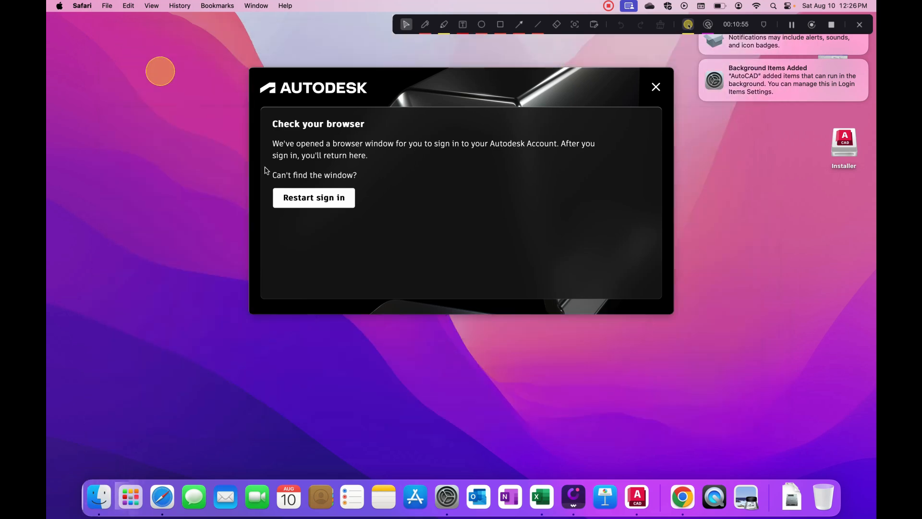
Step: Restart the Autodesk sign-in in Safari and go from the signed-in page to the product
left_click(325, 203)
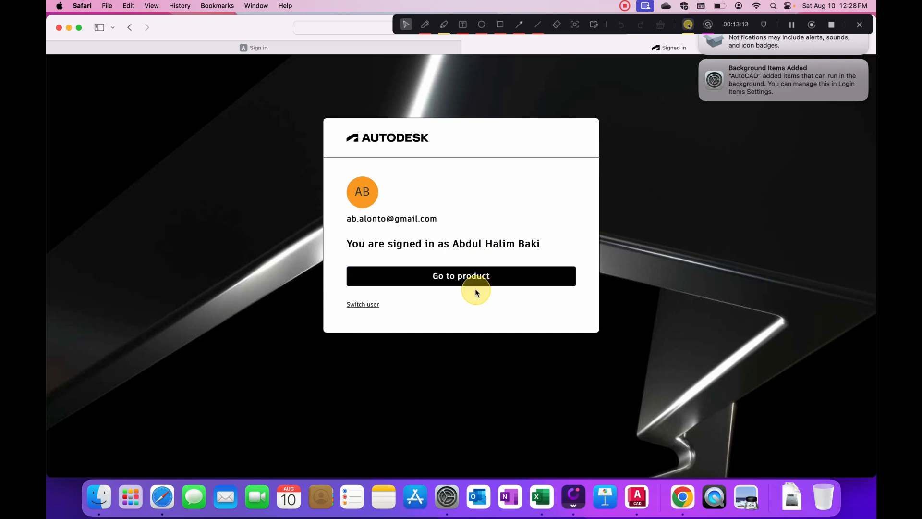
left_click(472, 285)
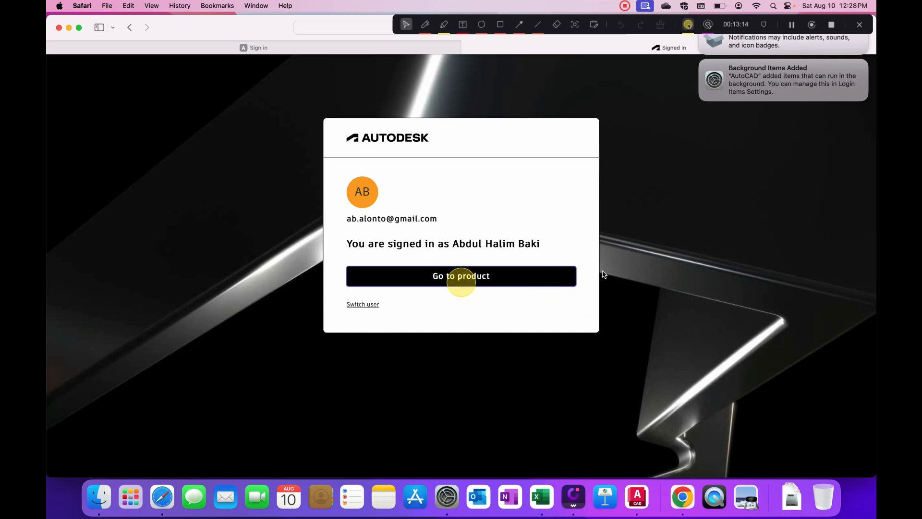
left_click(549, 266)
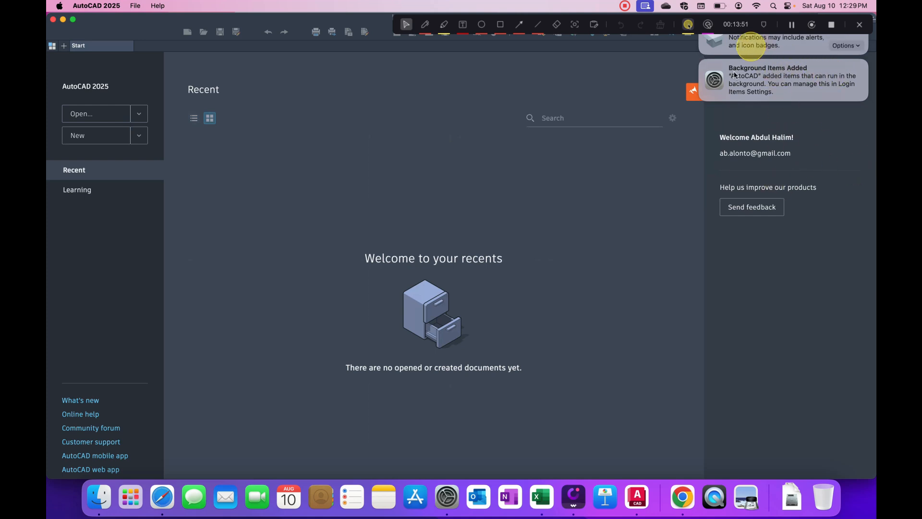
Step: Dismiss the Background Items Added notification and collapse the Connect section of the AutoCAD start page
left_click(700, 60)
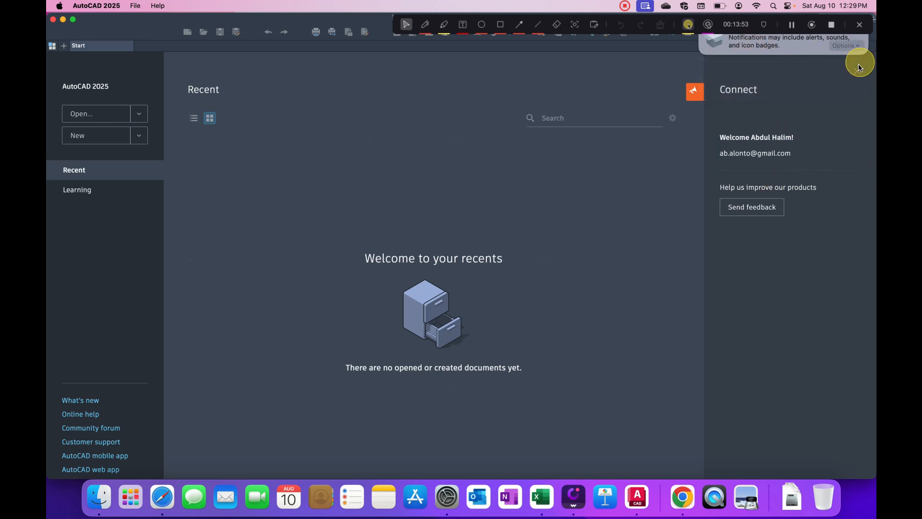
left_click(858, 71)
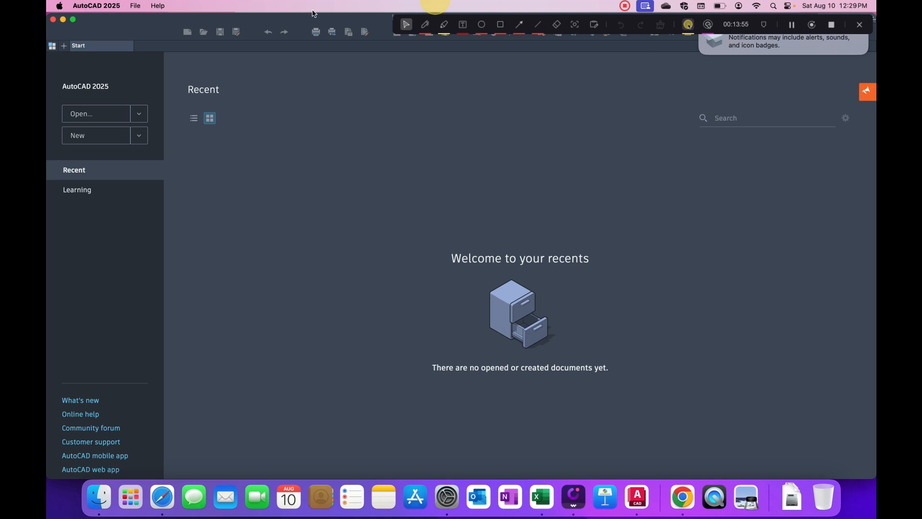